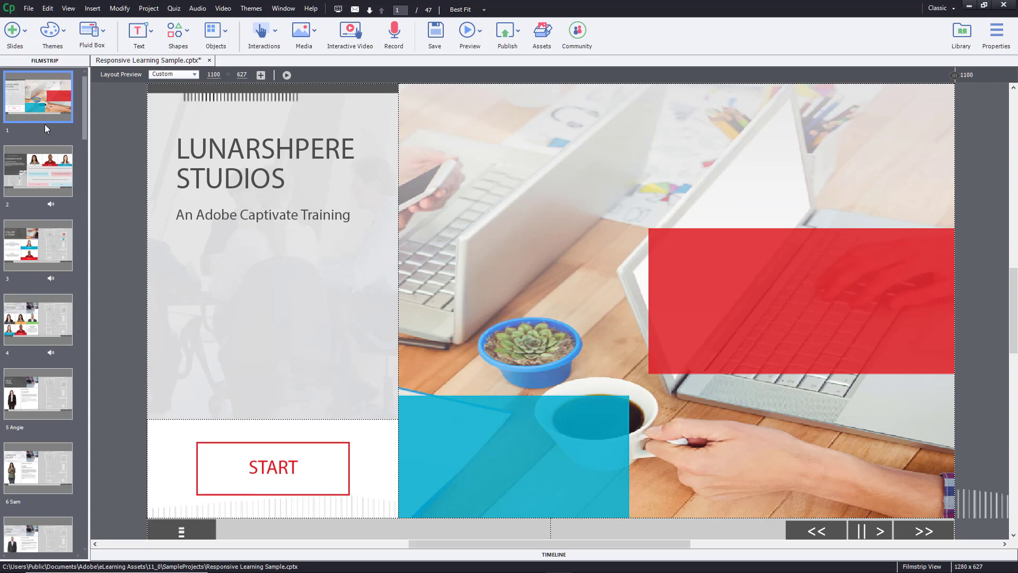
Set the HTML5 publish project title to Test and browse for an output location.
left_click(27, 10)
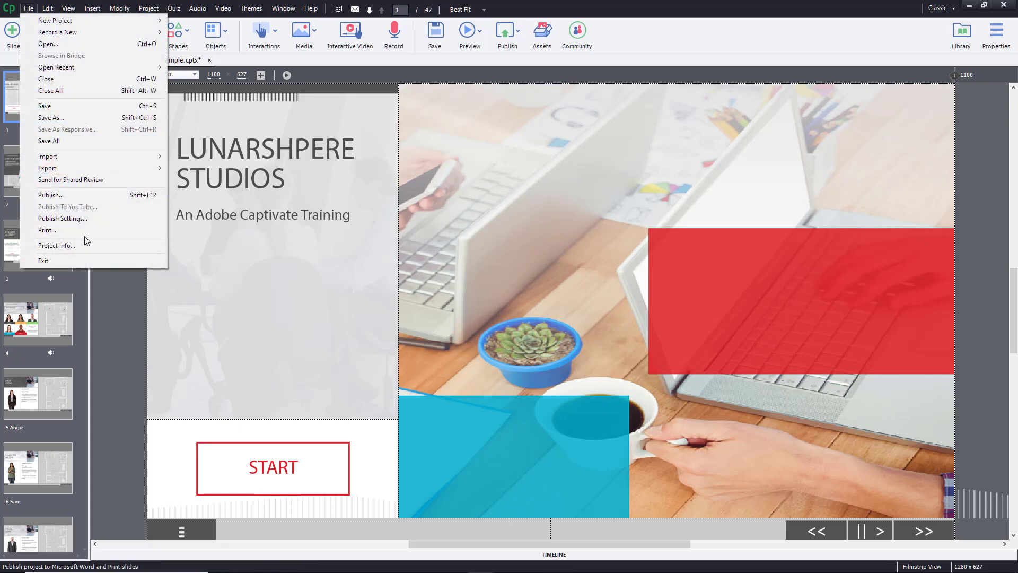
left_click(74, 196)
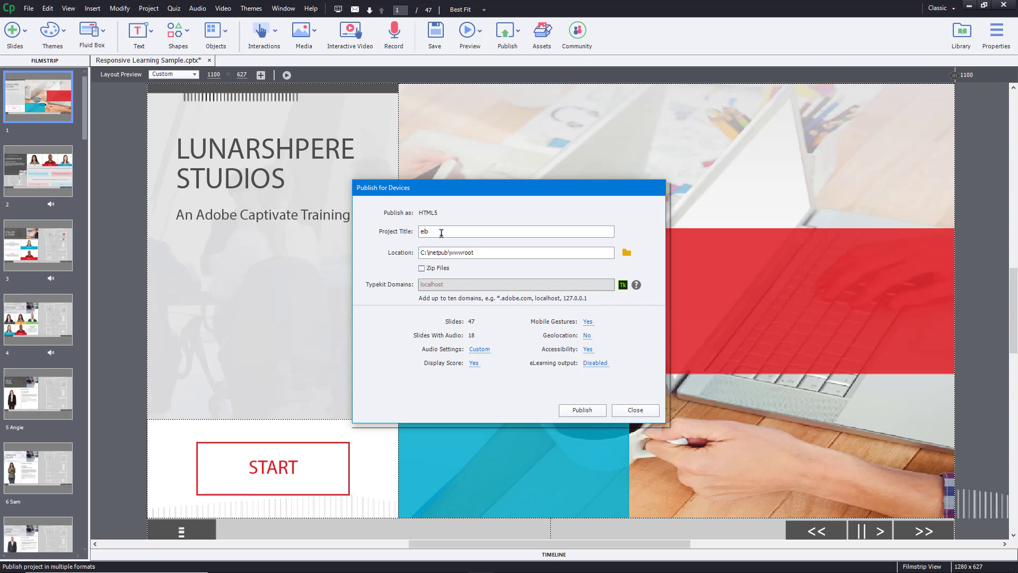
double_click(445, 228)
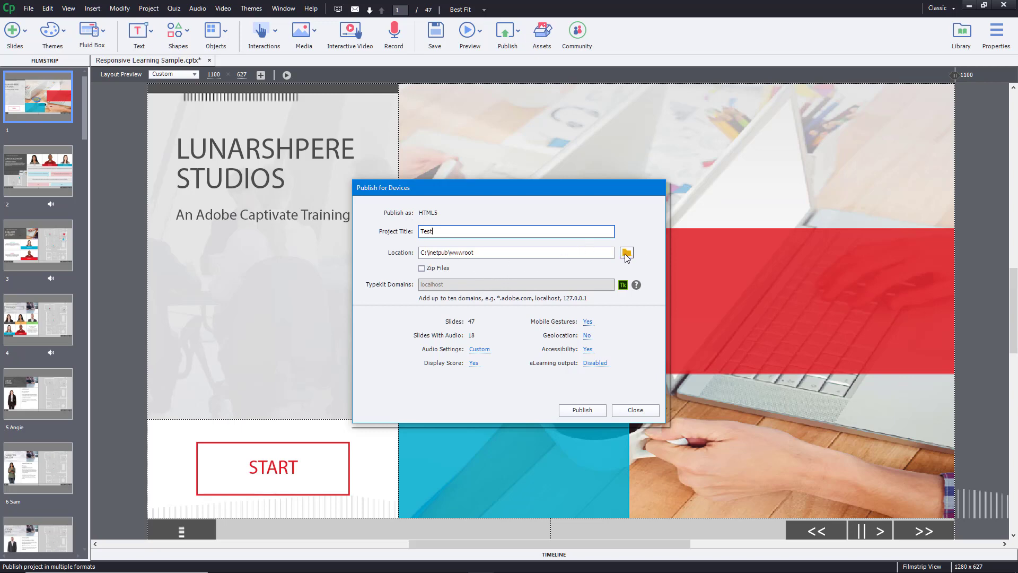
left_click(626, 252)
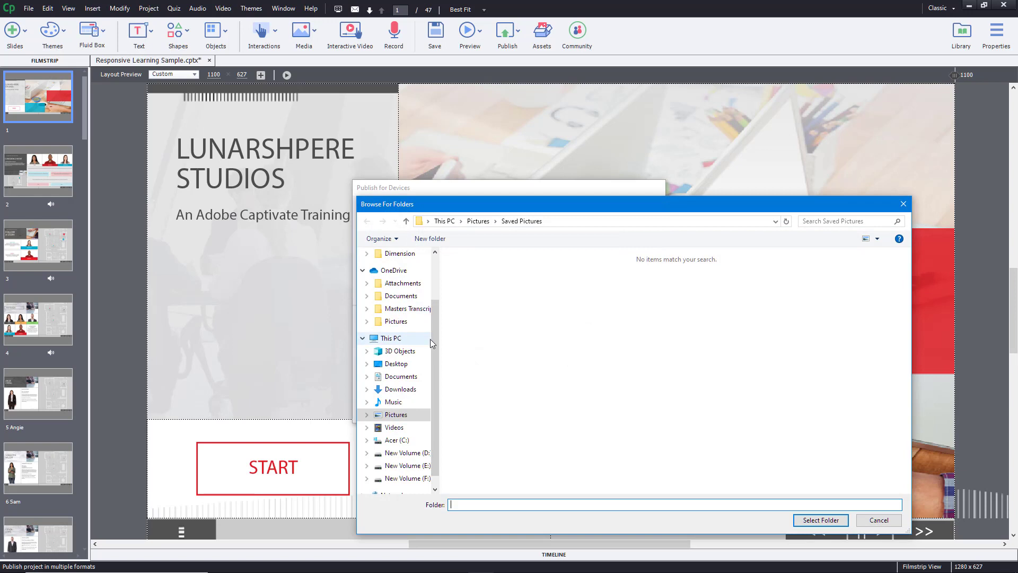
Create 'New folder' on the Desktop and select it as the publish location.
left_click(408, 364)
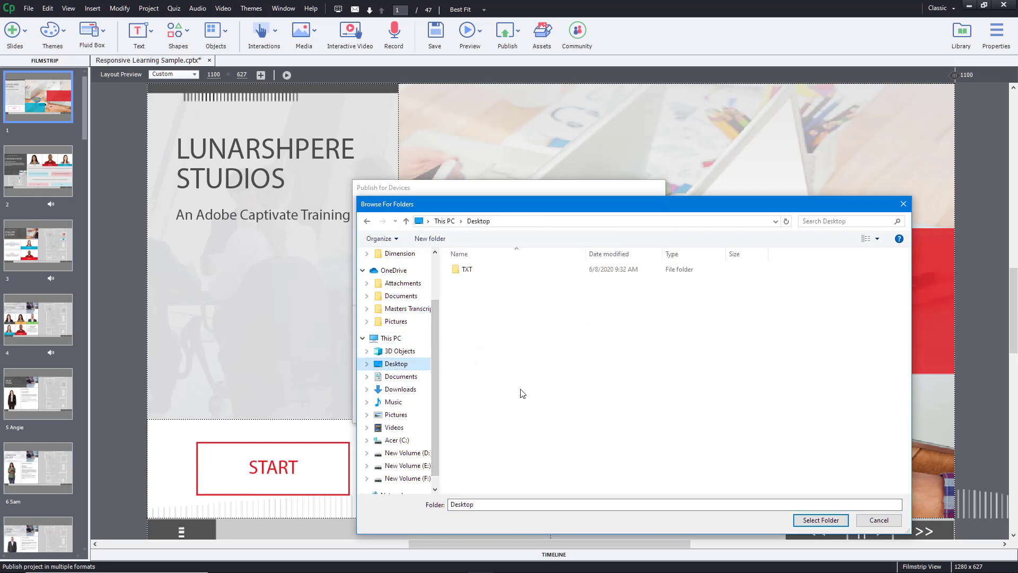
right_click(510, 350)
mouse_move(556, 449)
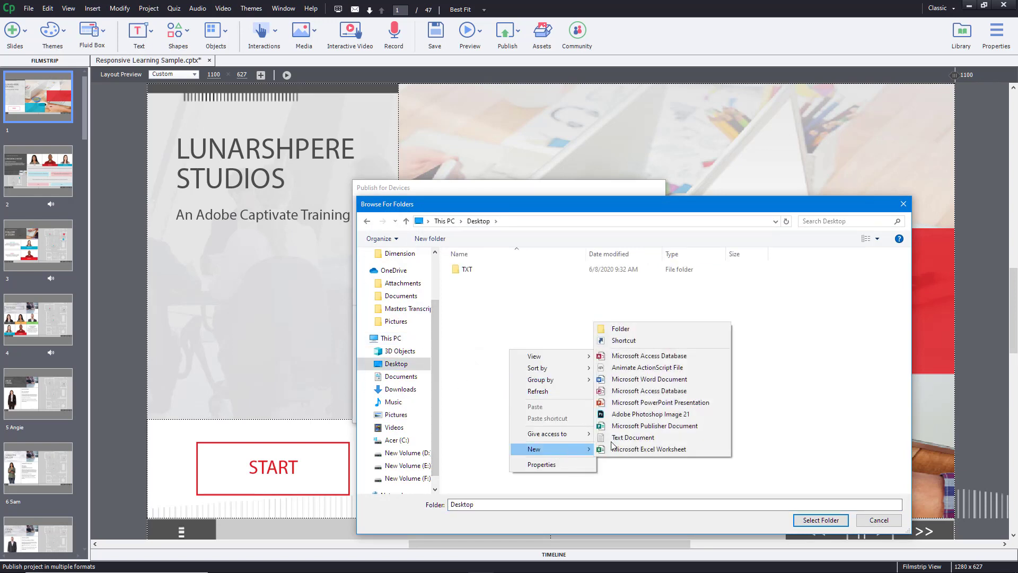
left_click(652, 327)
left_click(506, 322)
left_click(530, 280)
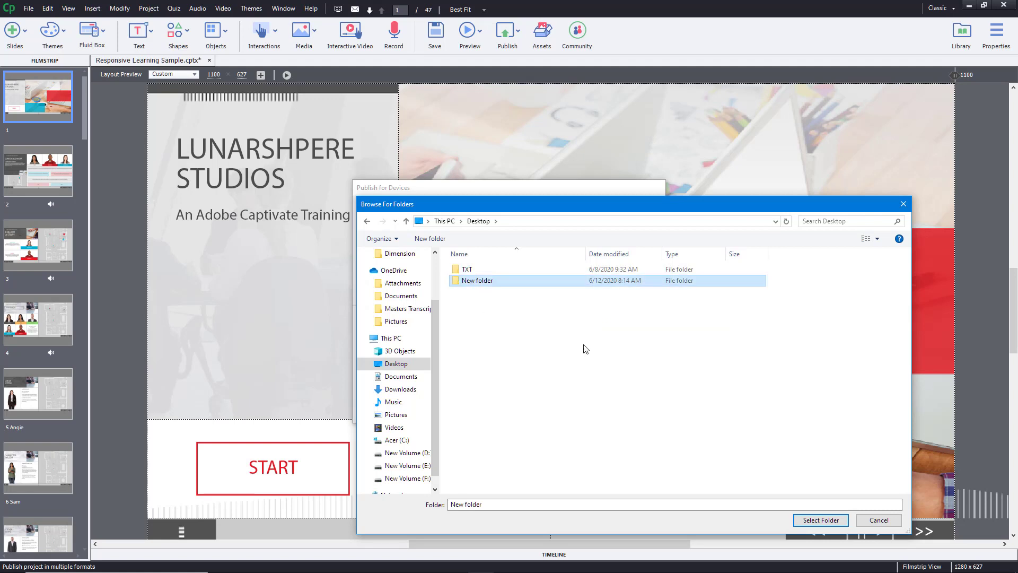
left_click(820, 520)
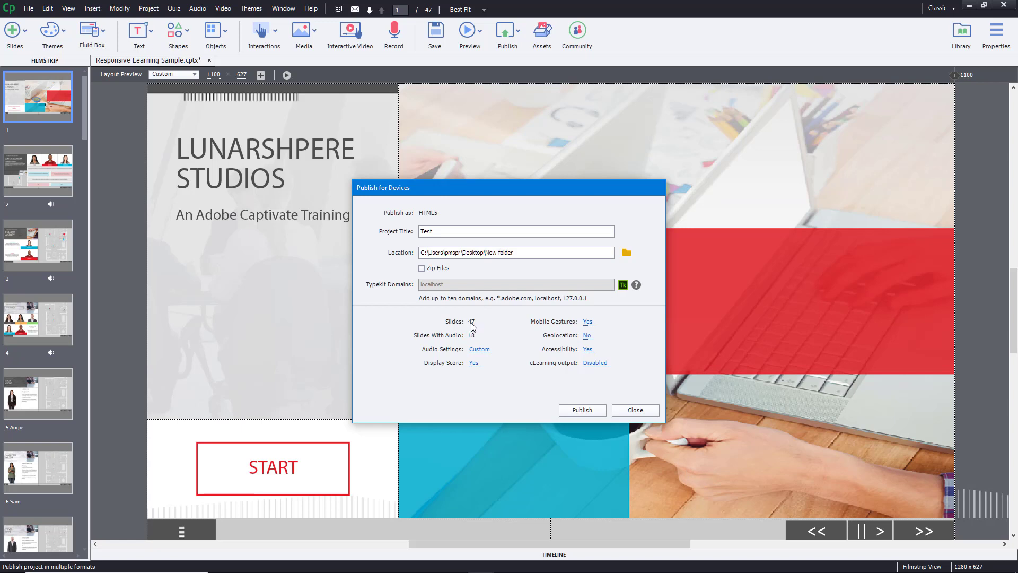
Change the publish audio setting to CD Bitrate (128kbps).
left_click(479, 350)
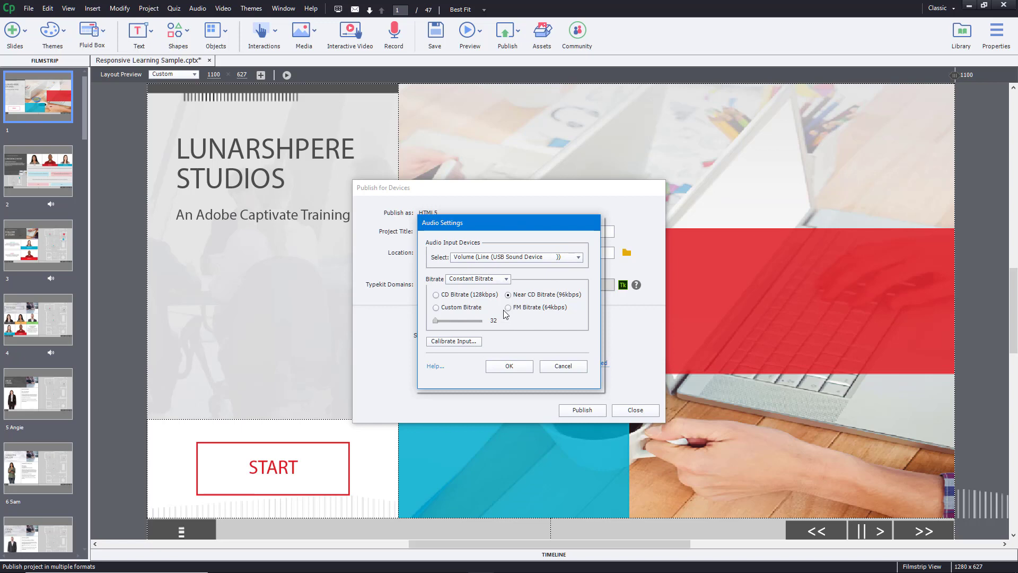
left_click(465, 295)
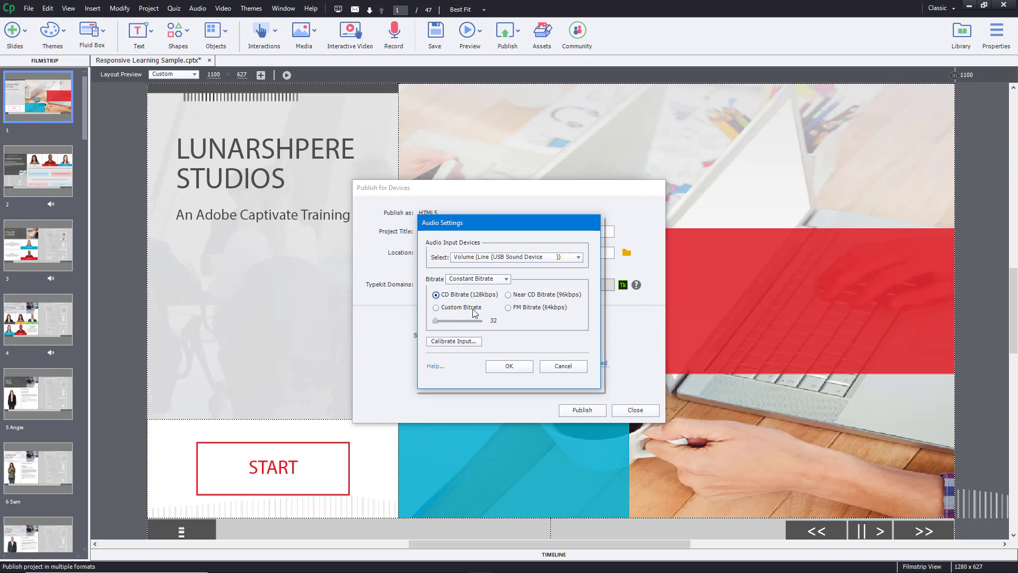
left_click(508, 367)
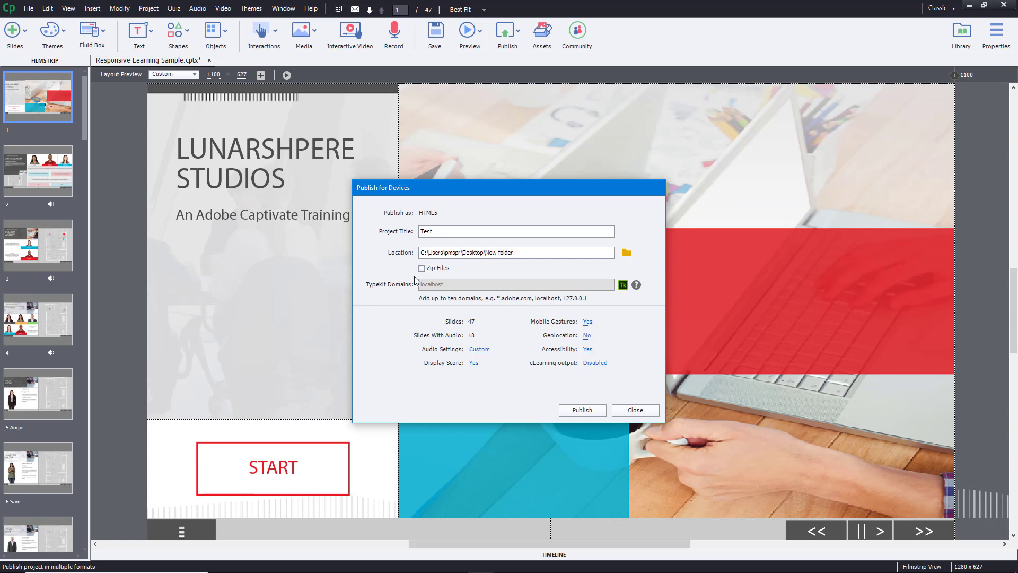
Publish the project as HTML5, view the output in Chrome, and minimize Captivate.
left_click(591, 414)
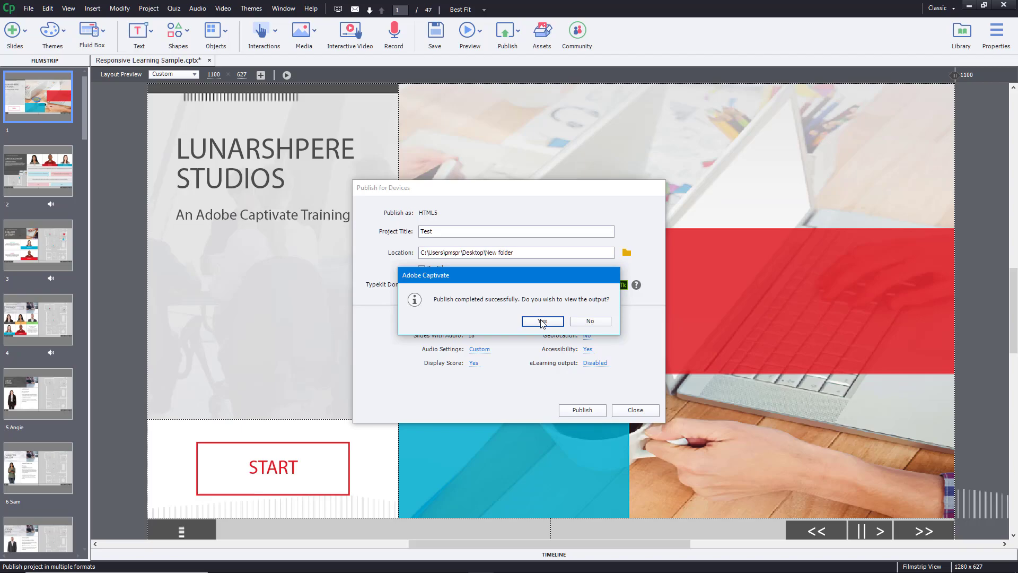
left_click(542, 321)
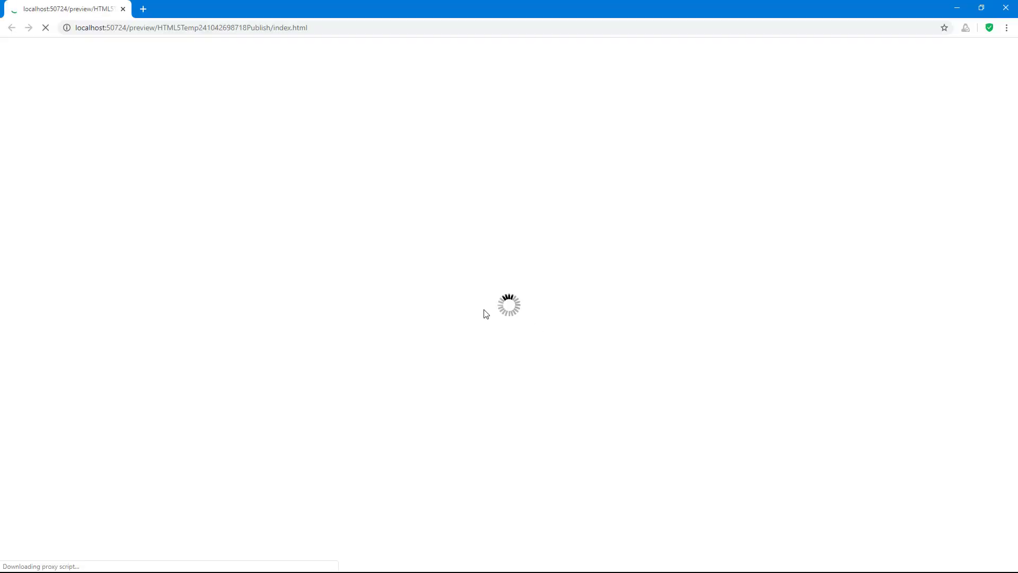
double_click(599, 11)
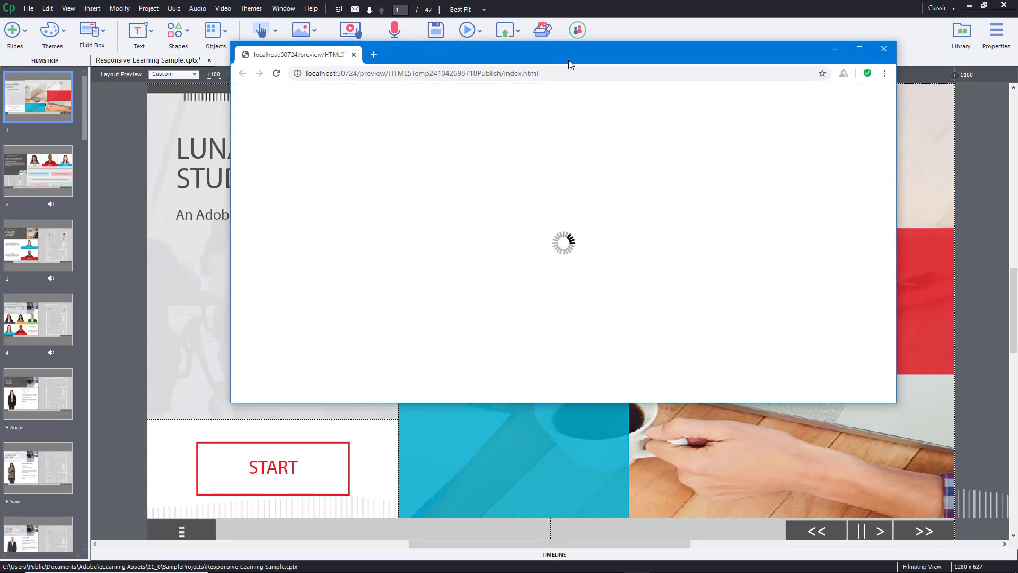
left_click(969, 5)
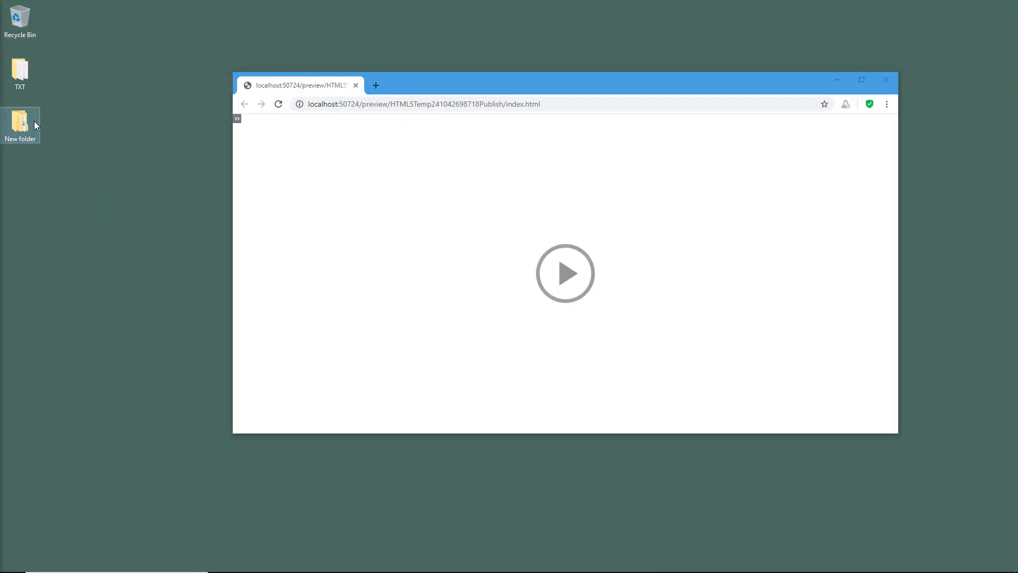
Browse the Test folder inside New folder, inspecting index.html, goodbye.html and project.txt.
double_click(34, 120)
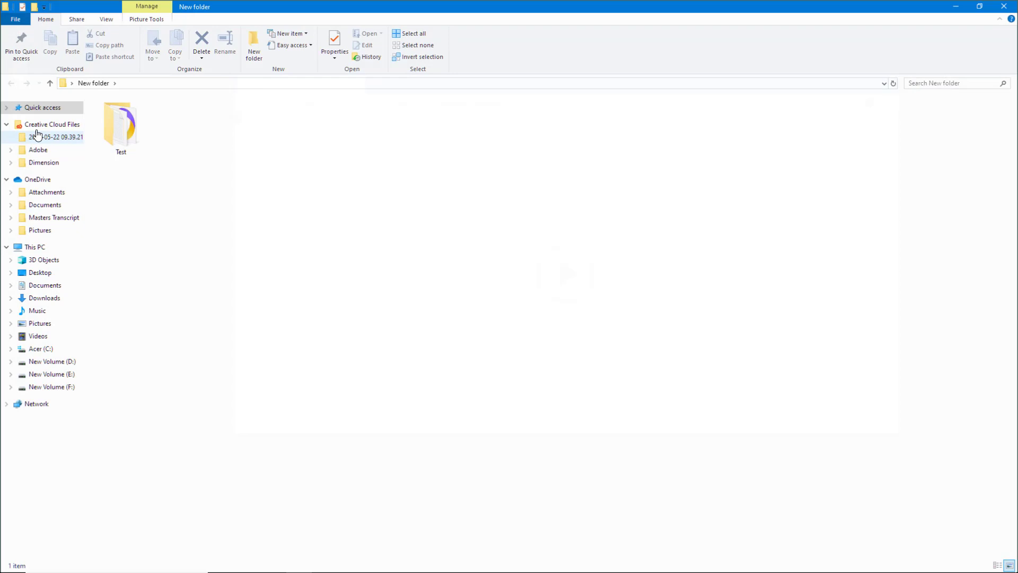
double_click(132, 121)
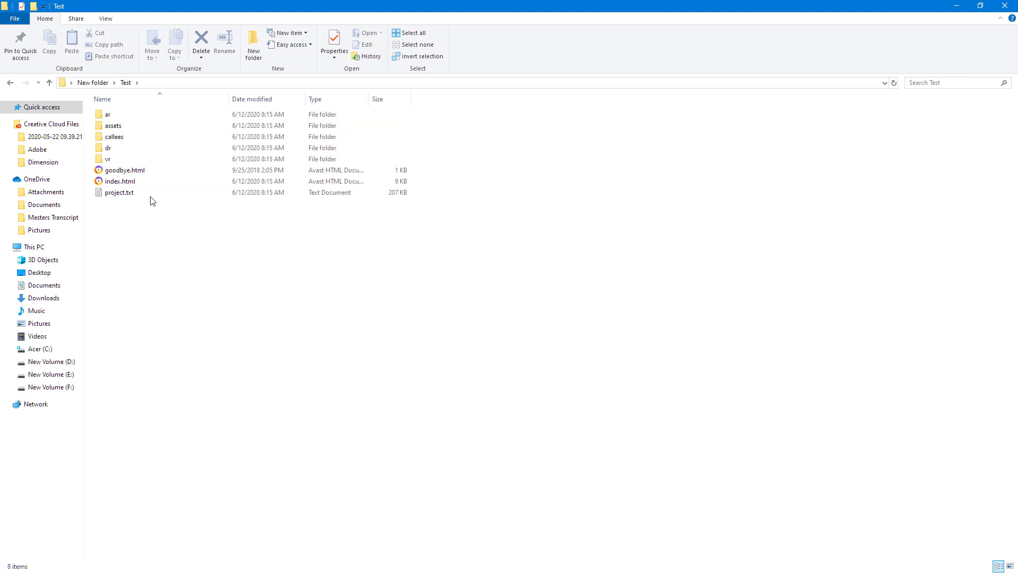
left_click(121, 183)
left_click(132, 171)
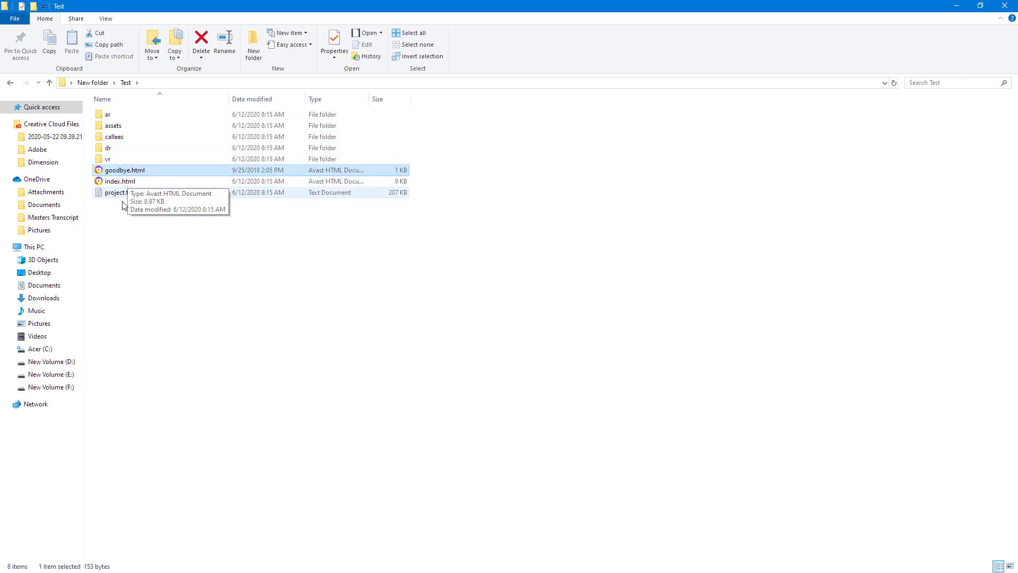
left_click(123, 194)
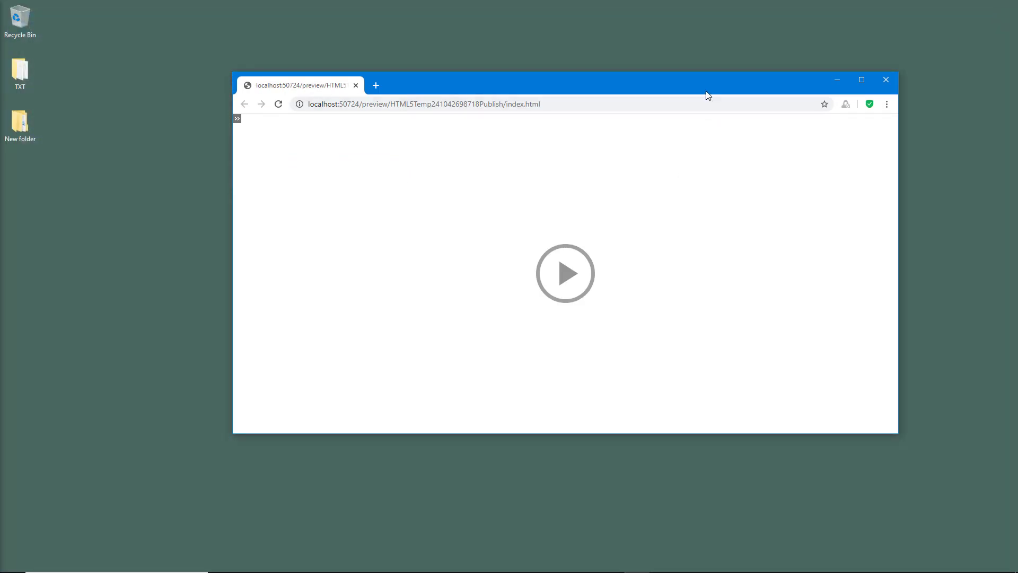
Play the course maximized, then resize Chrome narrower, taller and wider to watch the title slide reflow.
left_click_drag(705, 92, 540, 50)
left_click(510, 205)
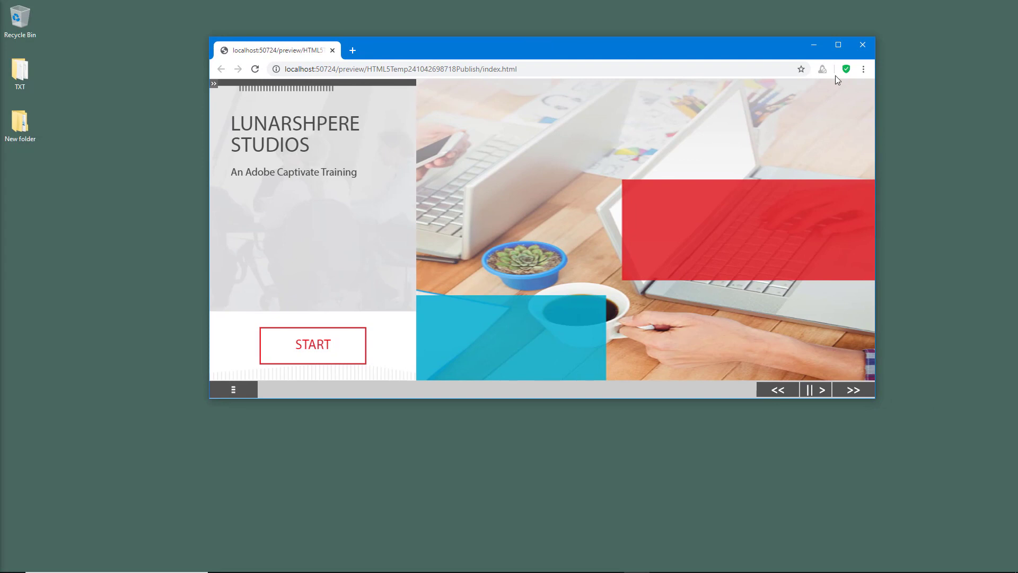
left_click_drag(876, 99, 457, 157)
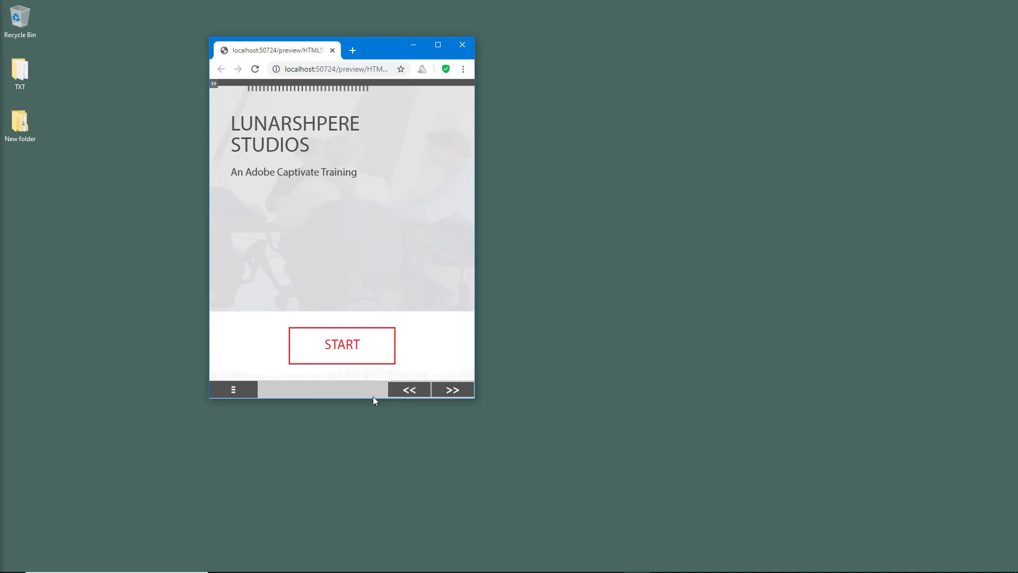
left_click_drag(372, 398, 364, 544)
left_click_drag(476, 331, 709, 346)
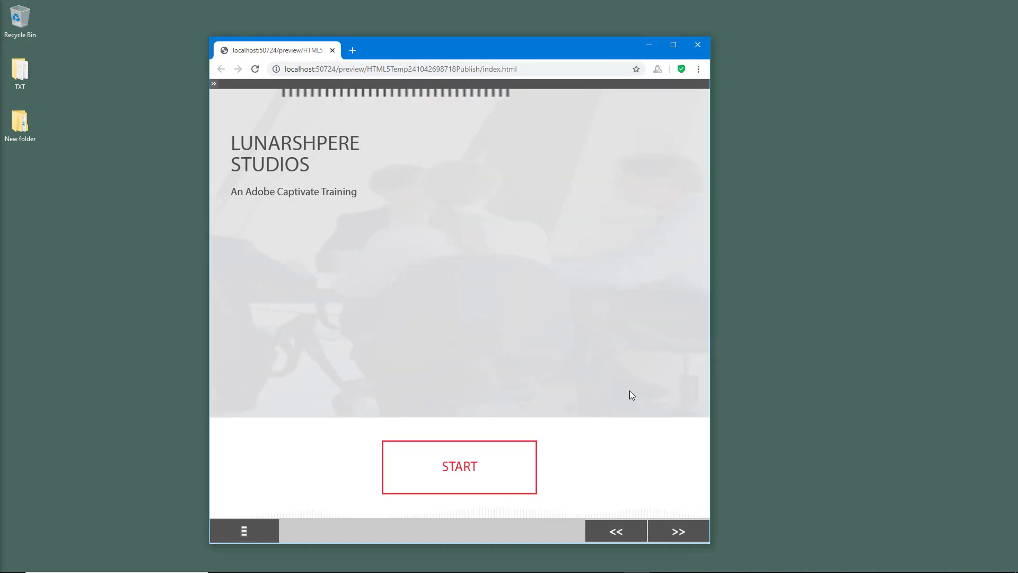
Start the course, toggle closed captions, return to the title slide and show the table of contents.
left_click(449, 473)
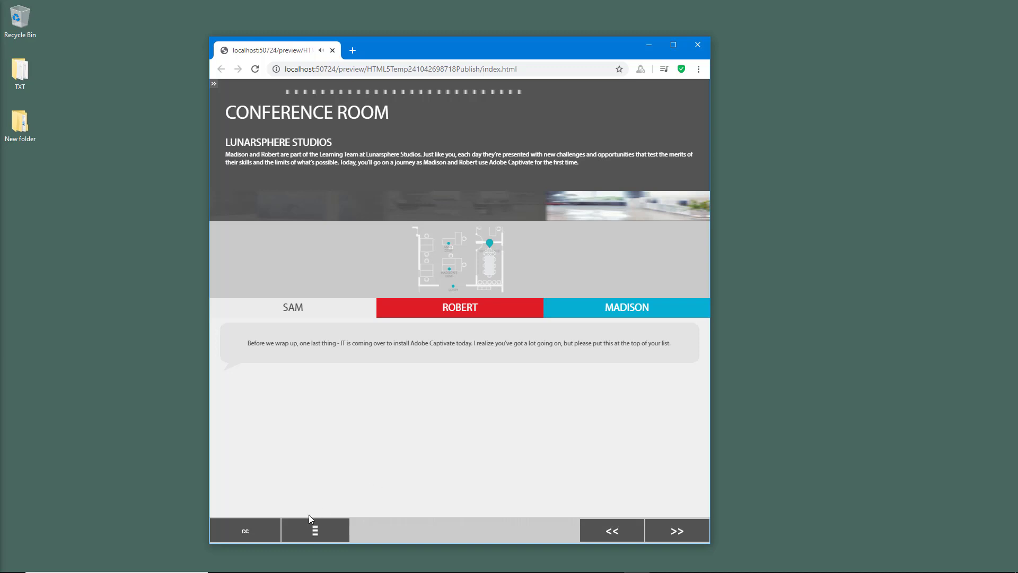
left_click(245, 531)
left_click(597, 530)
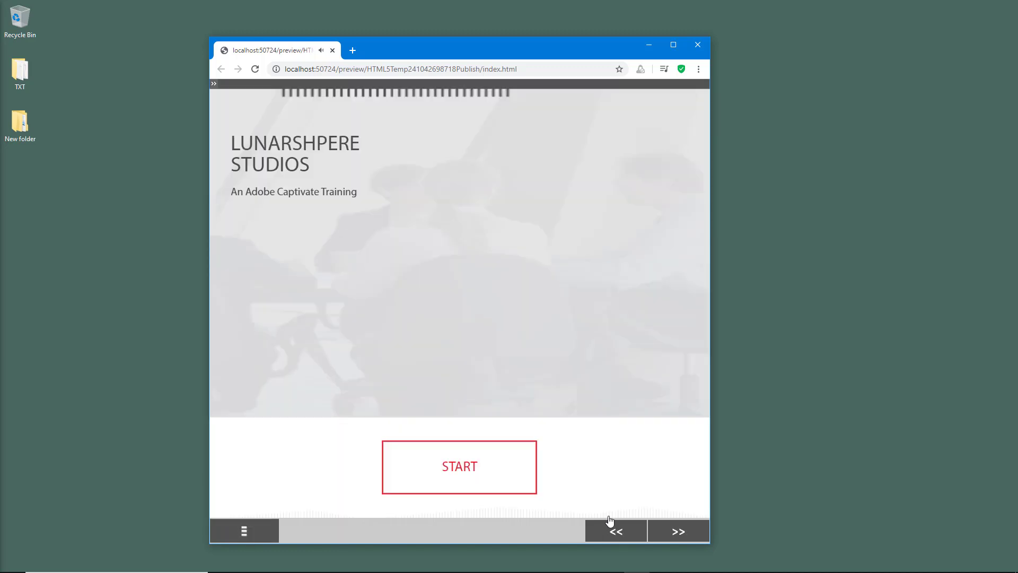
left_click(248, 530)
scroll(298, 257, "down", 10)
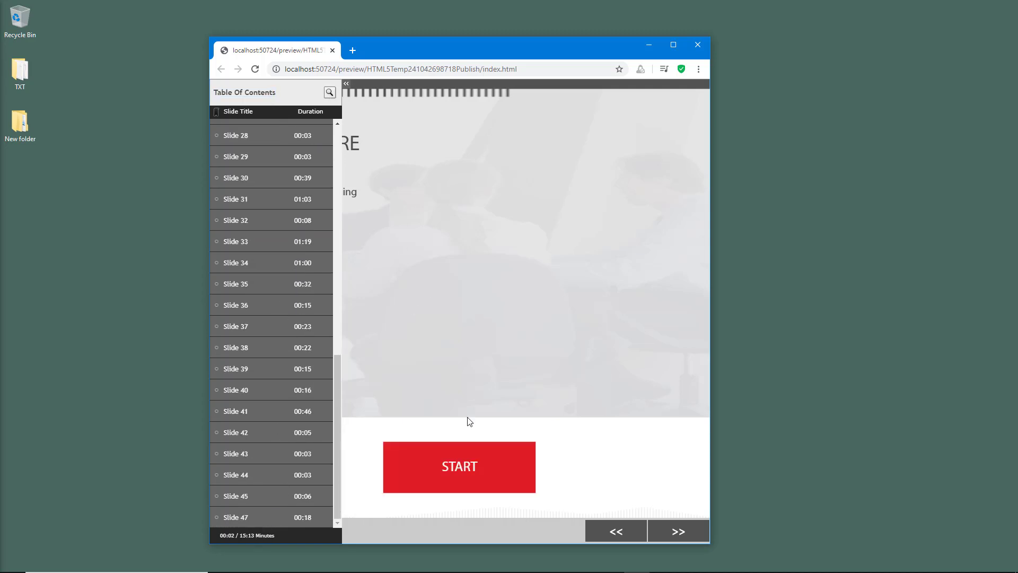
Advance four slides to the manager's profile, close the contents, and narrow the window.
left_click(676, 538)
left_click(675, 540)
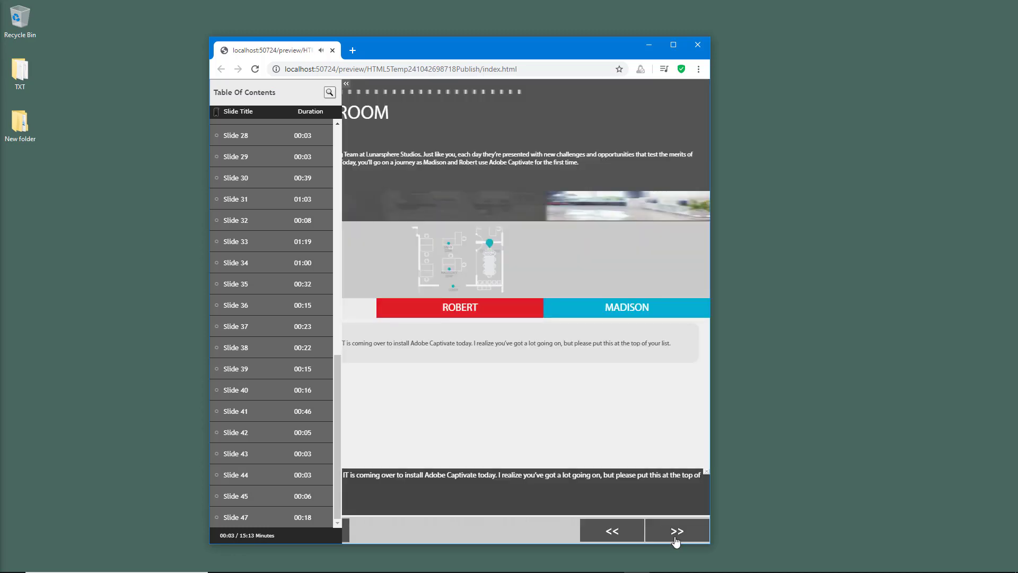
left_click(676, 540)
left_click(675, 540)
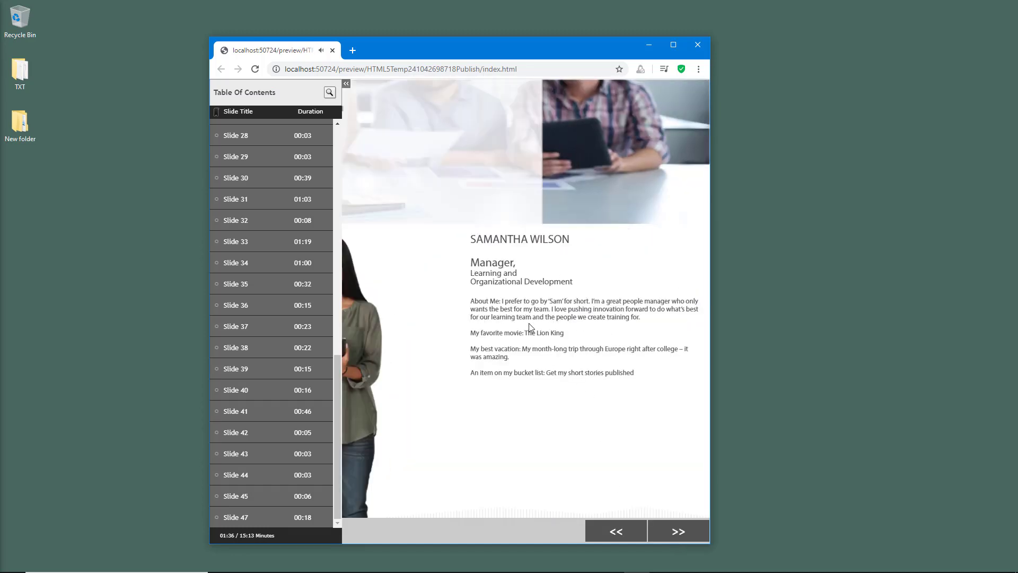
left_click(346, 85)
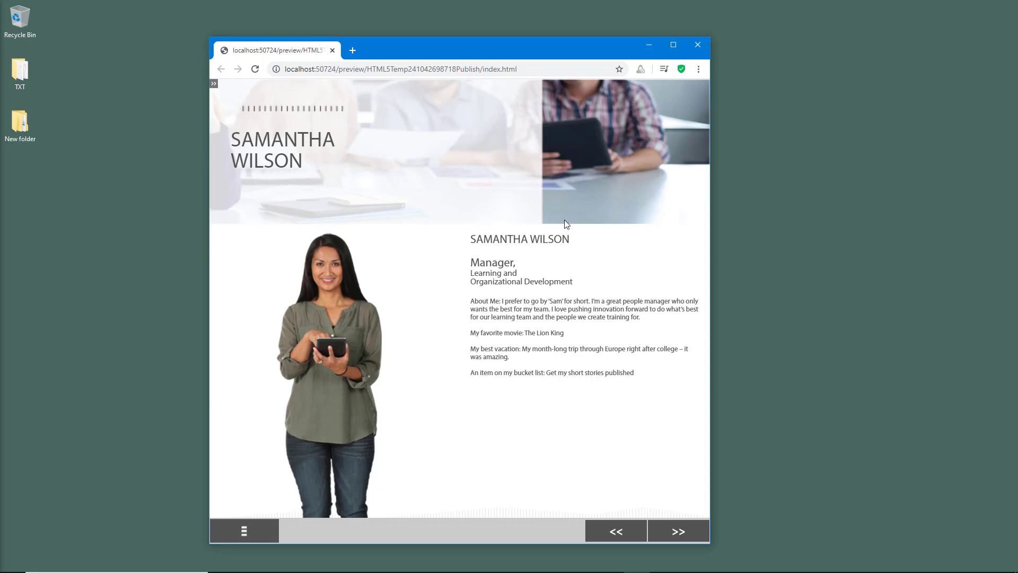
left_click_drag(712, 96, 475, 96)
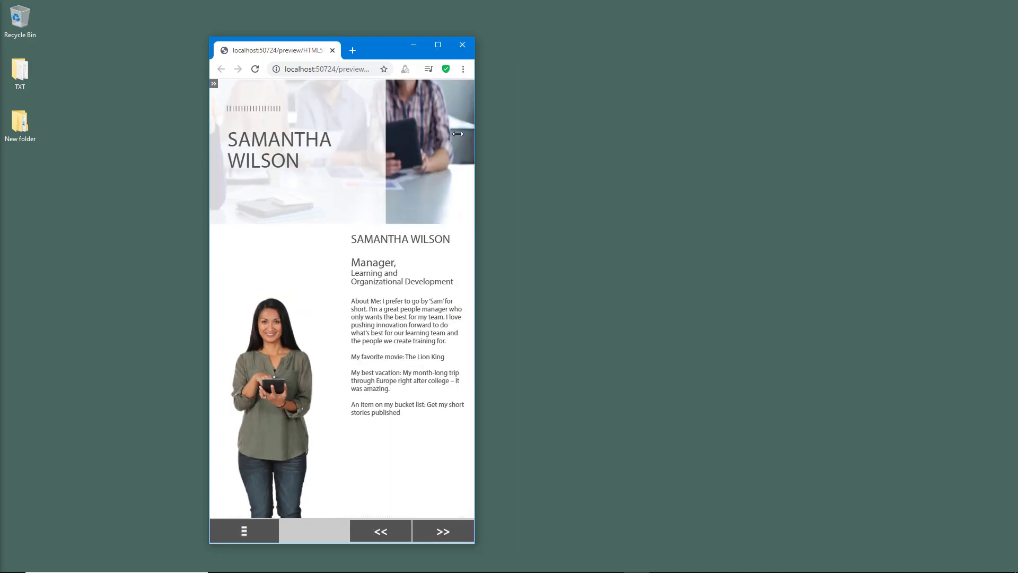